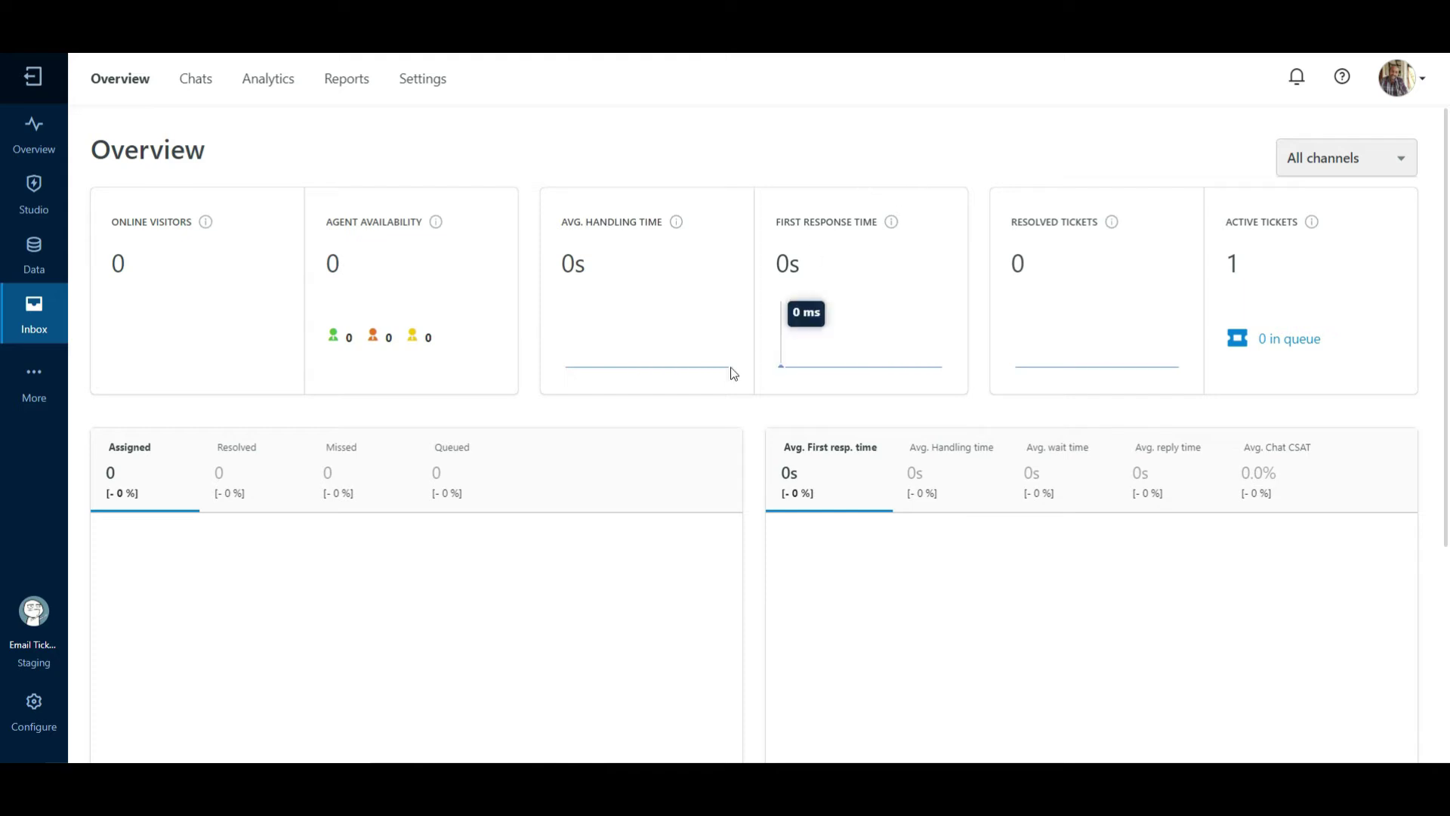
Go to Tickets from the Inbox flyout to list all tickets (#40, #39, #14, #38)
{"action": "left_click", "coordinate": [36, 318]}
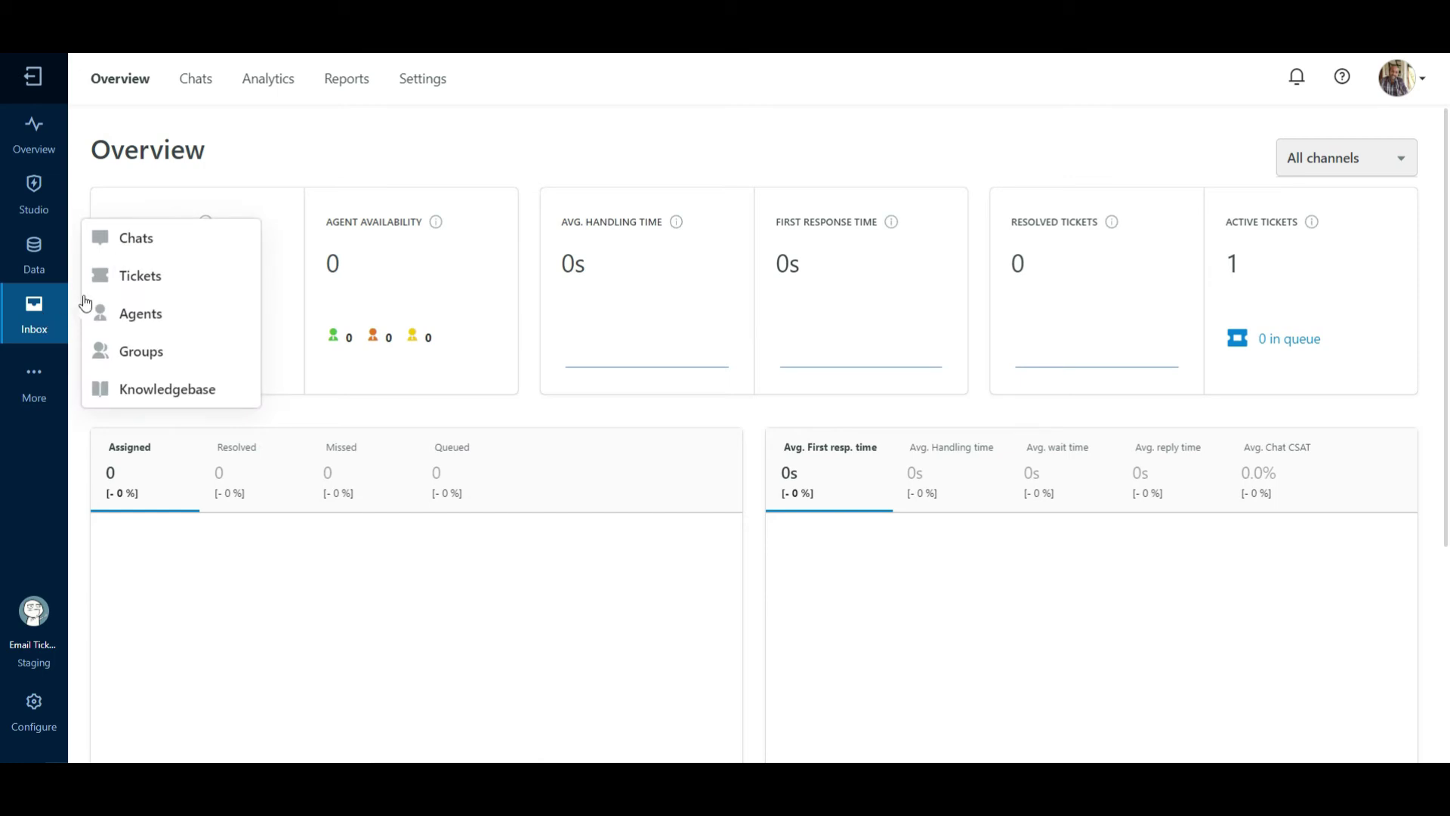
{"action": "left_click", "coordinate": [105, 279]}
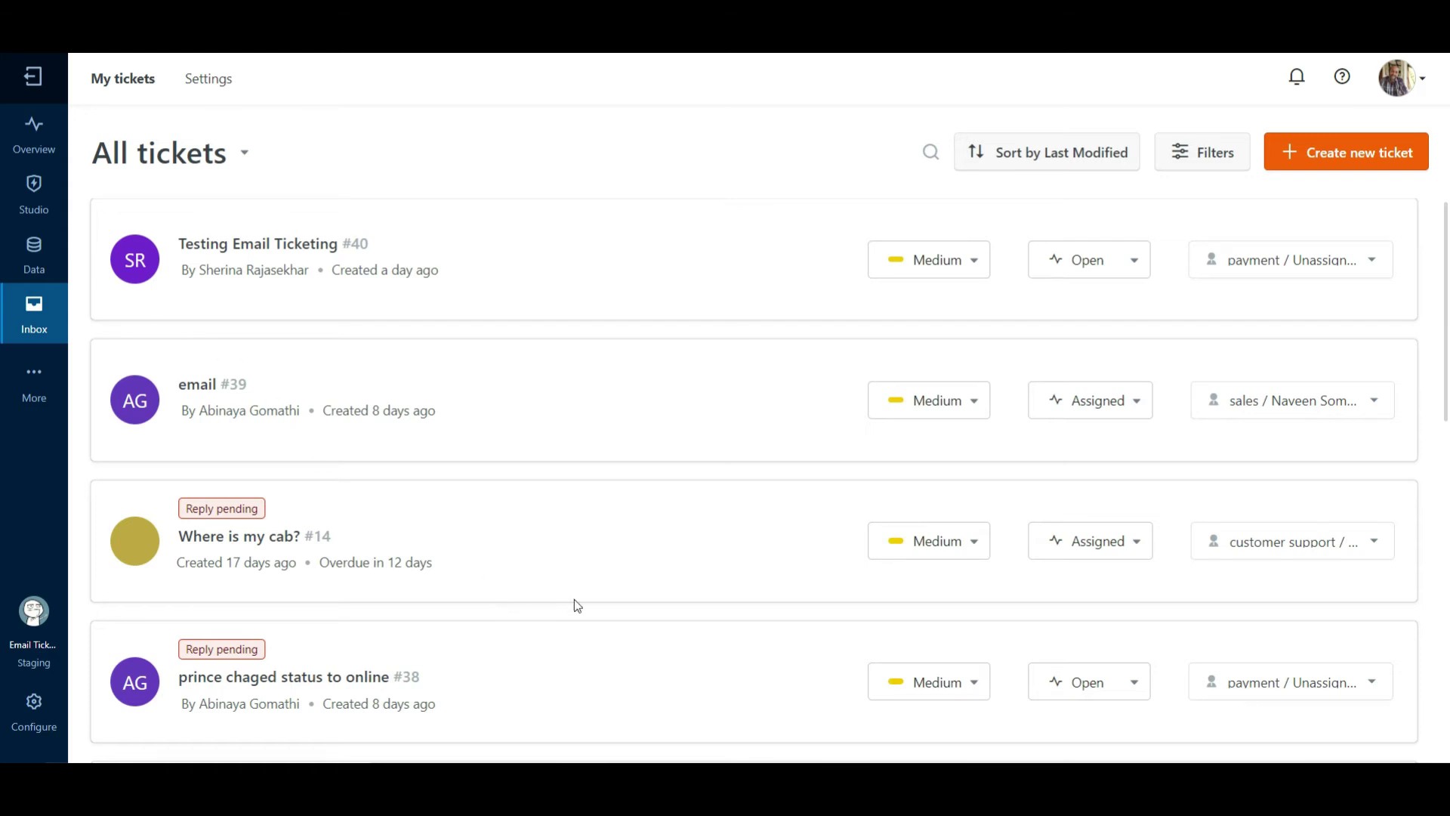
{"action": "scroll", "coordinate": [574, 599], "scroll_direction": "down", "scroll_amount": 3}
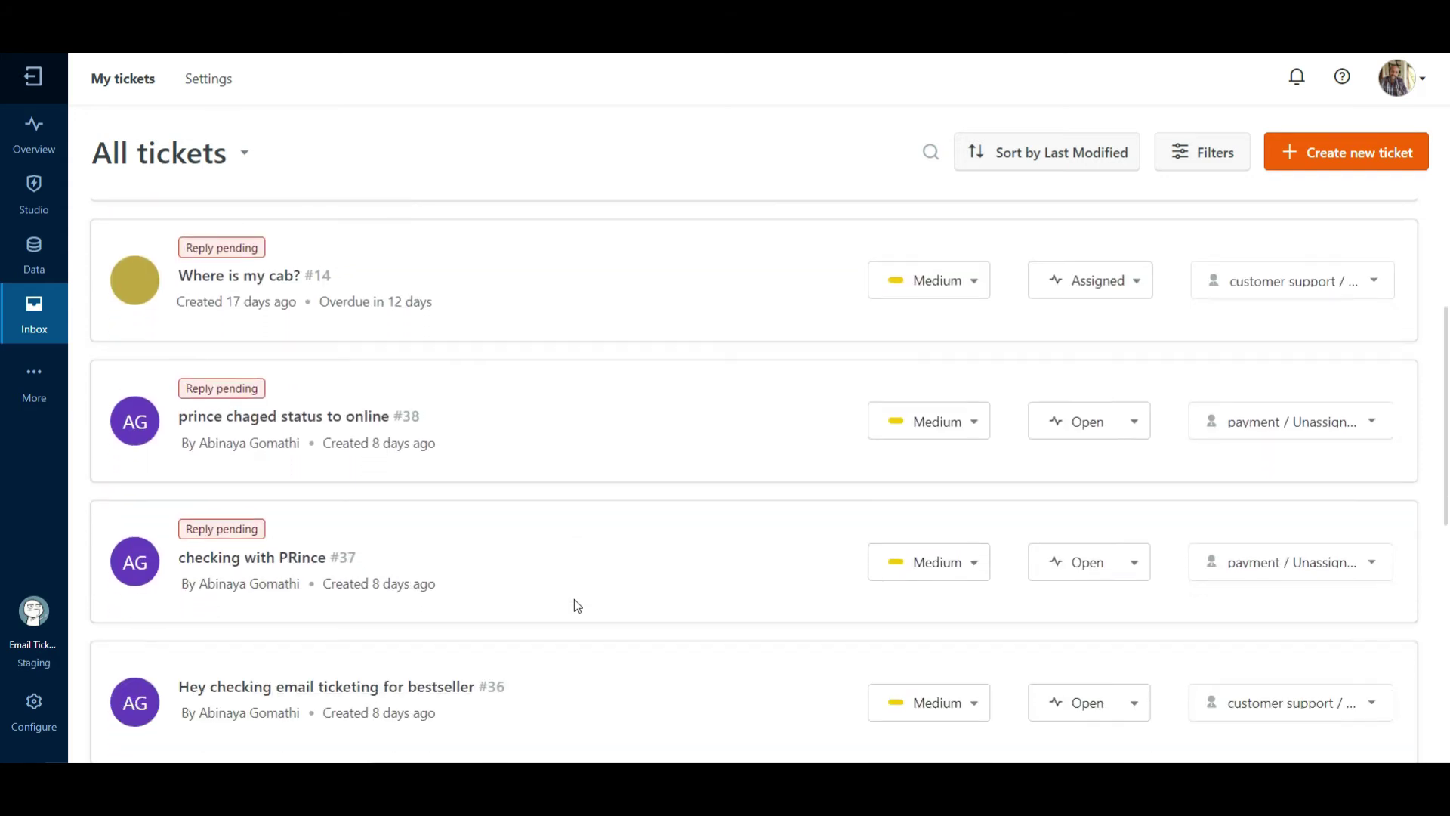
{"action": "scroll", "coordinate": [574, 600], "scroll_direction": "up", "scroll_amount": 3}
{"action": "left_click", "coordinate": [936, 161]}
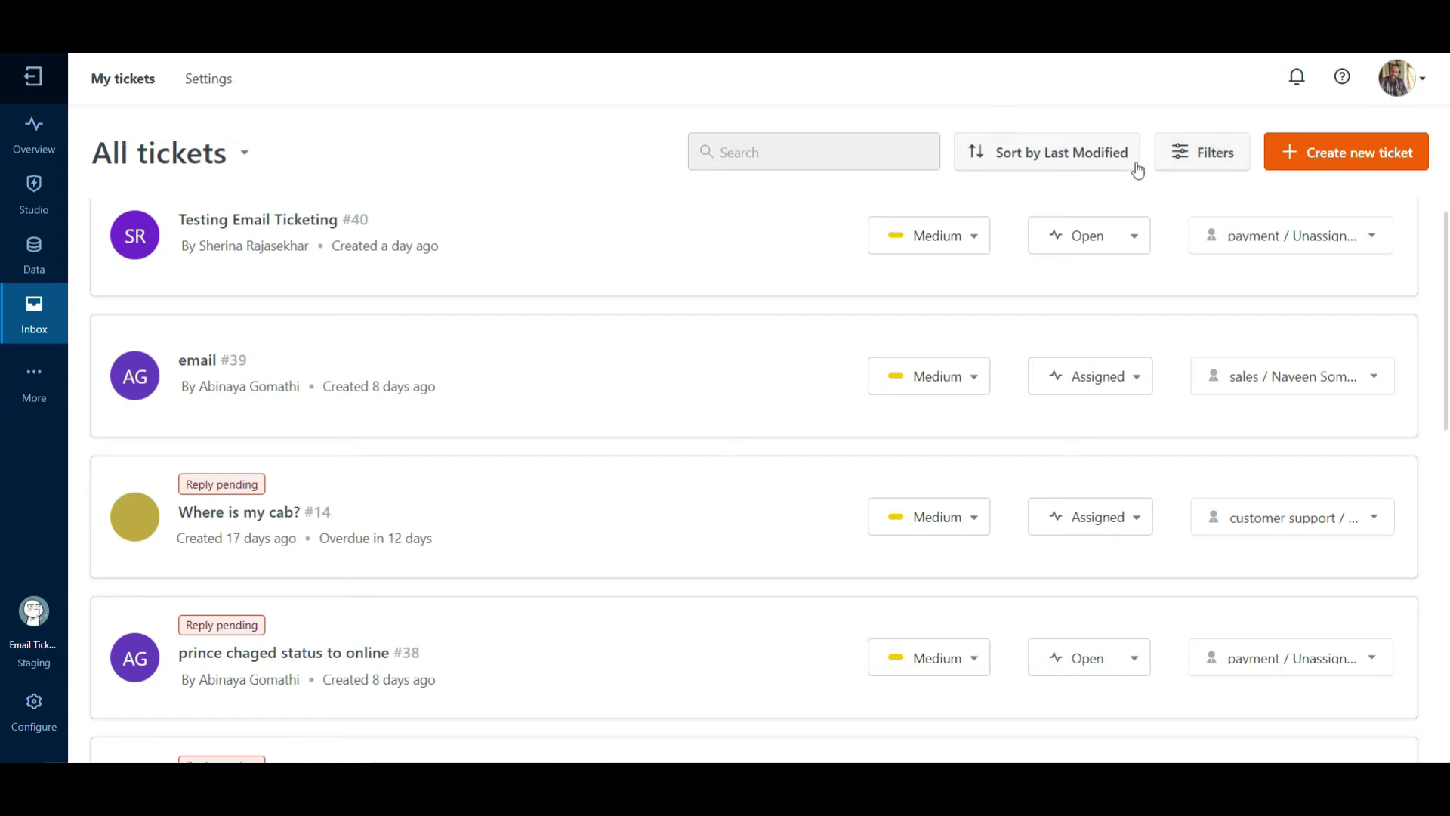
{"action": "left_click", "coordinate": [1172, 161]}
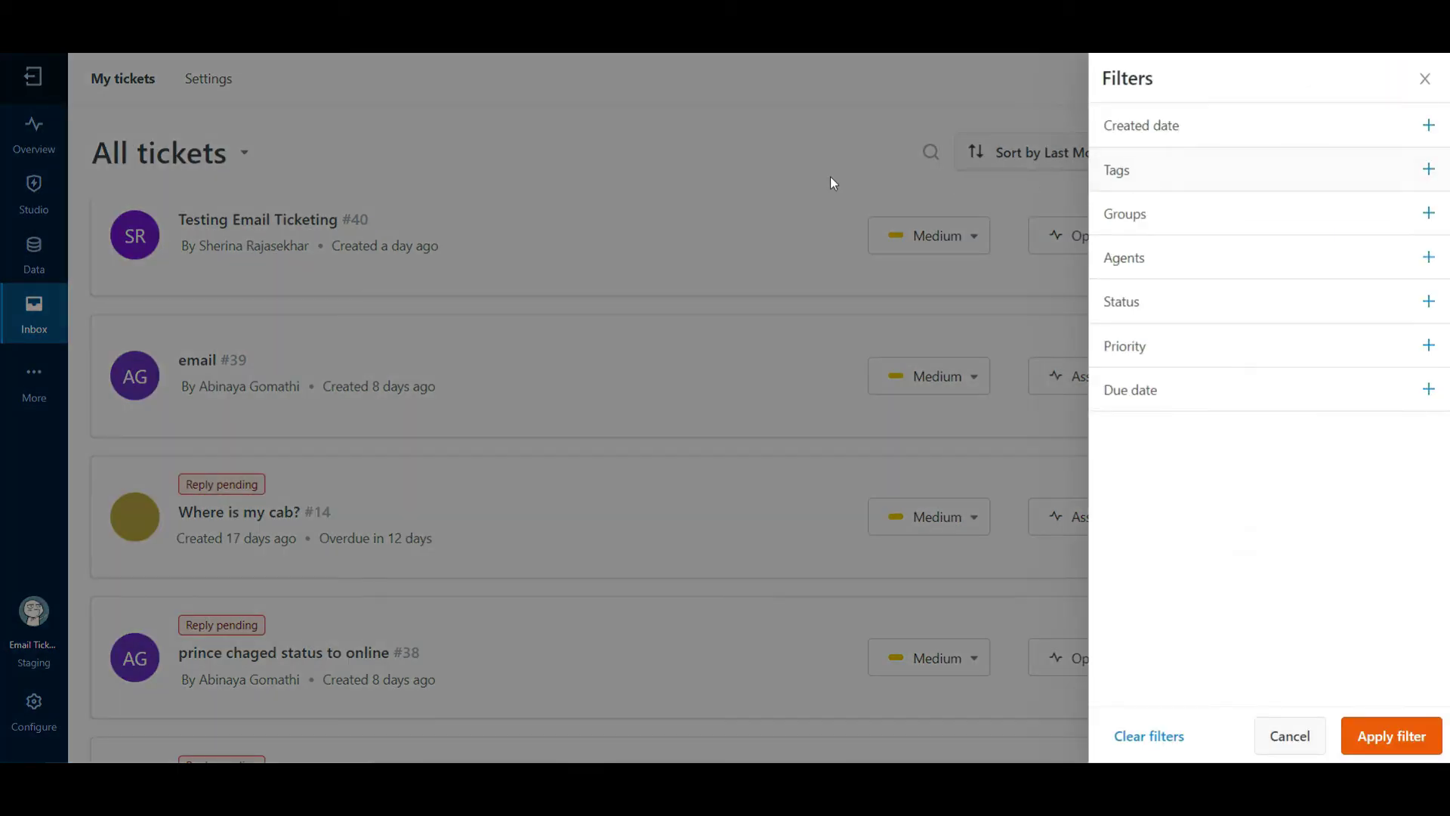
{"action": "left_click", "coordinate": [816, 181]}
{"action": "mouse_move", "coordinate": [34, 195]}
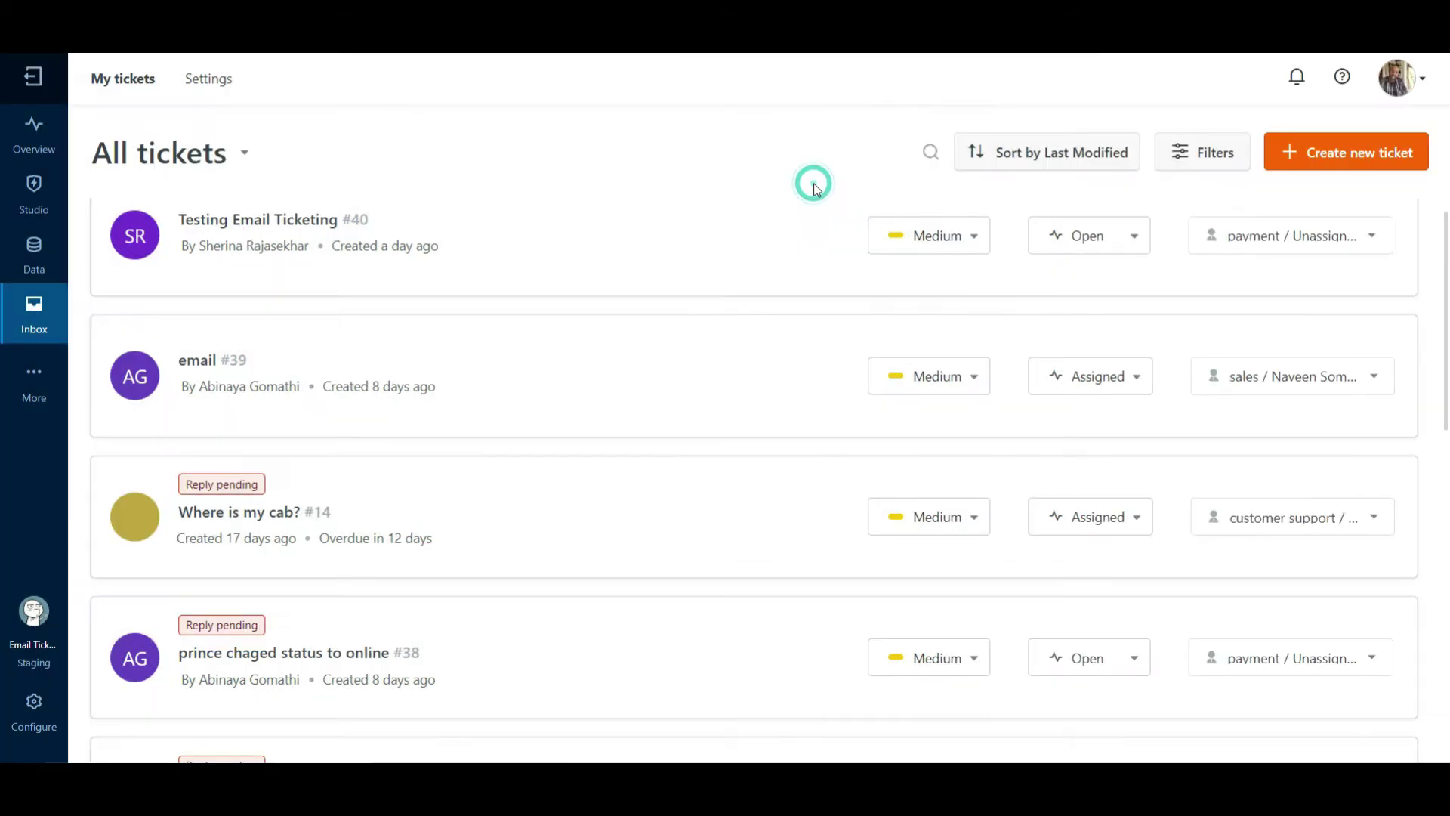
Open ticket #40 'Testing Email Ticketing' and put its compose box on Internal Notes
{"action": "left_click", "coordinate": [297, 221]}
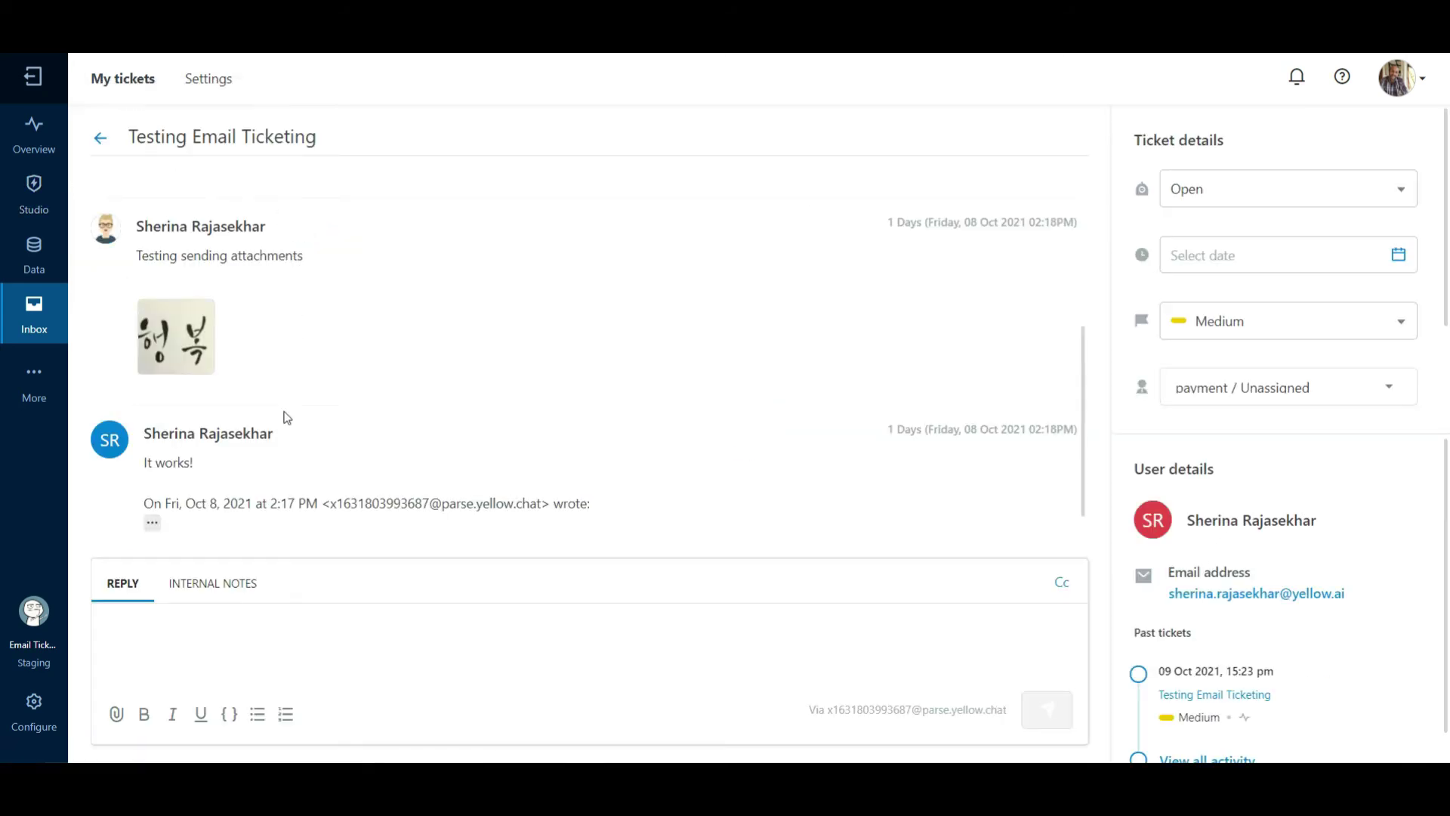
{"action": "scroll", "coordinate": [284, 417], "scroll_direction": "down", "scroll_amount": 1}
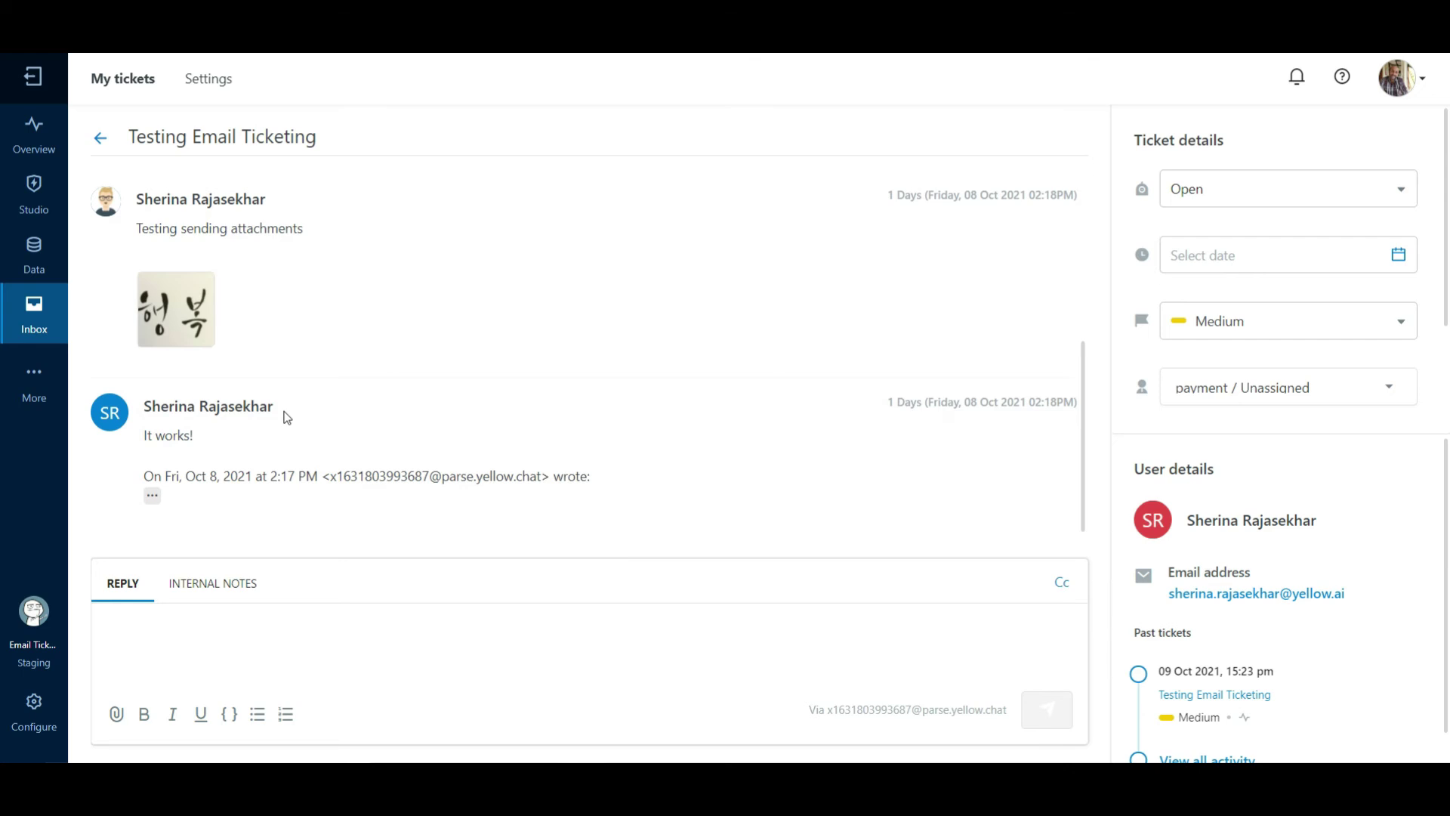
{"action": "left_click", "coordinate": [340, 631]}
{"action": "left_click", "coordinate": [215, 593]}
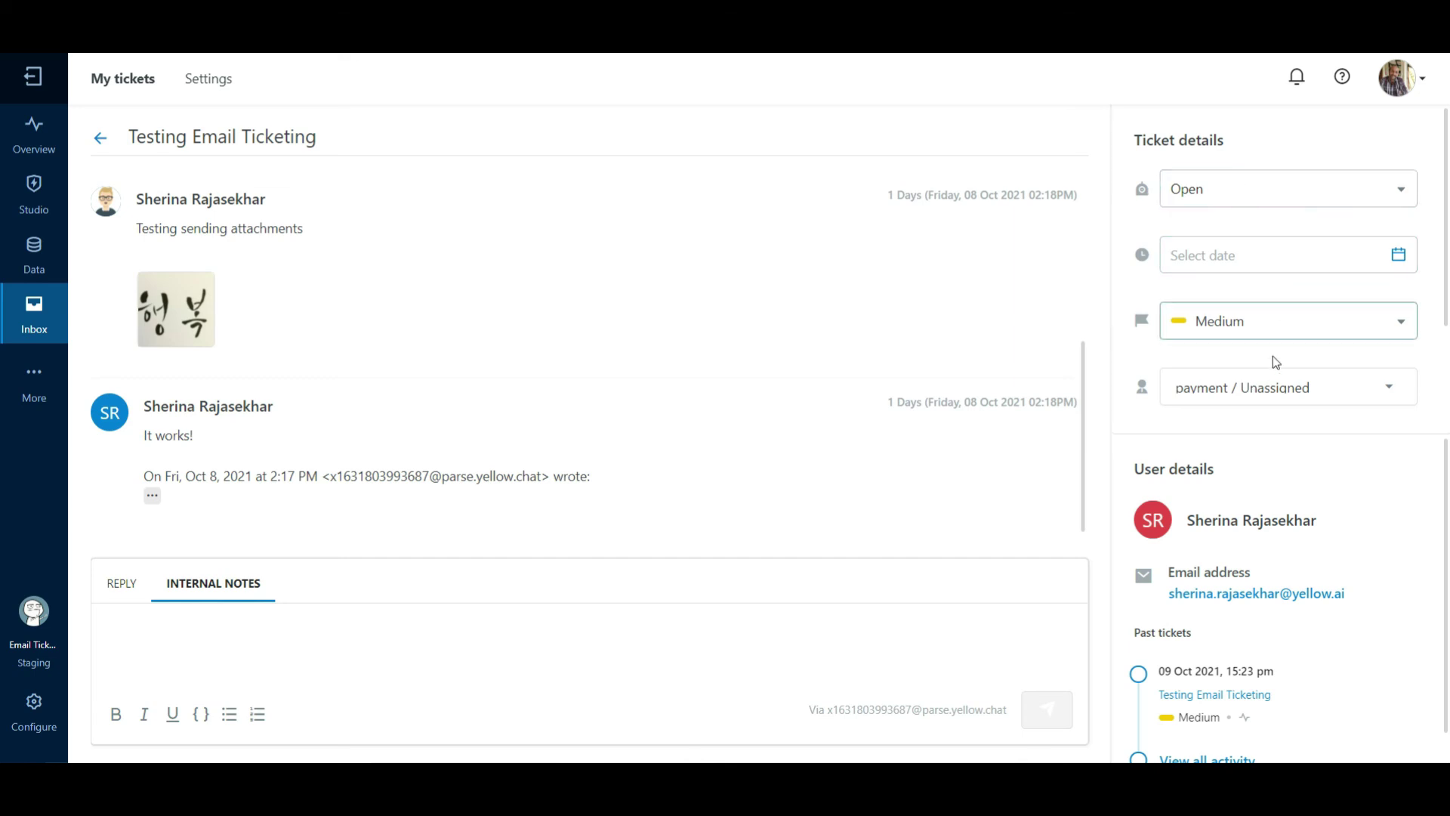
{"action": "scroll", "coordinate": [1277, 621], "scroll_direction": "down", "scroll_amount": 1}
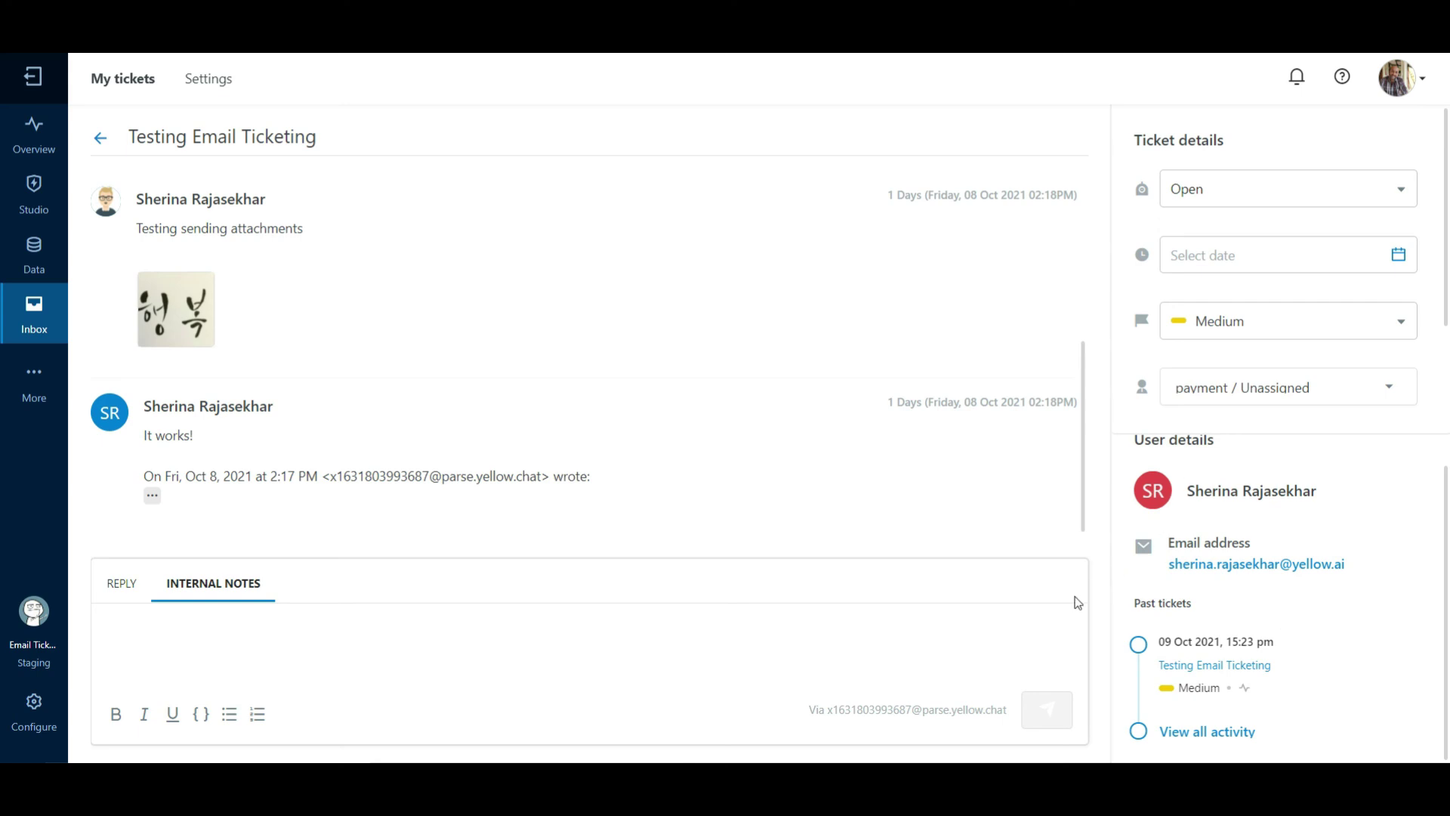
Leave ticket #40 via the back arrow to the All tickets list
{"action": "left_click", "coordinate": [99, 139]}
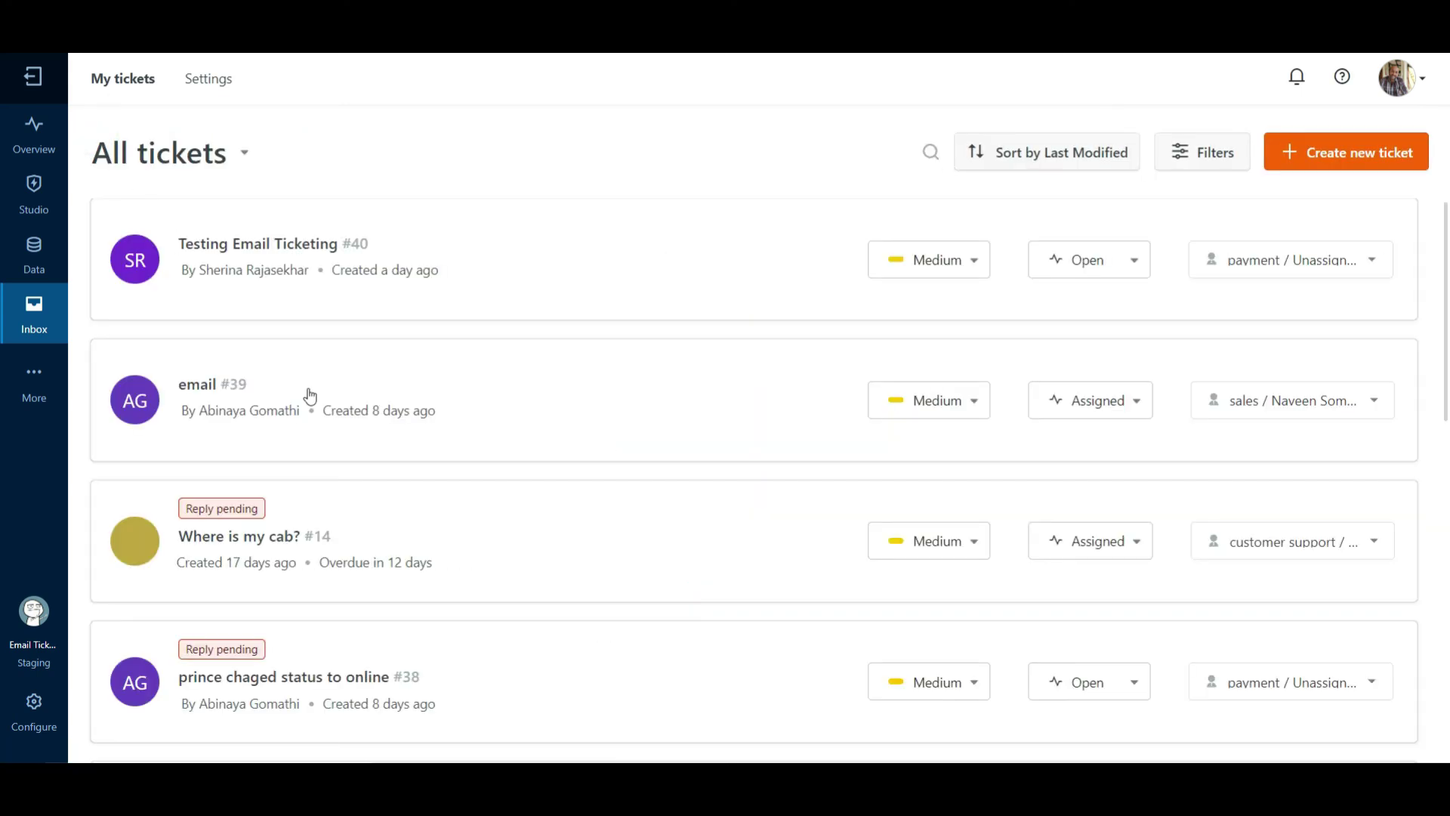